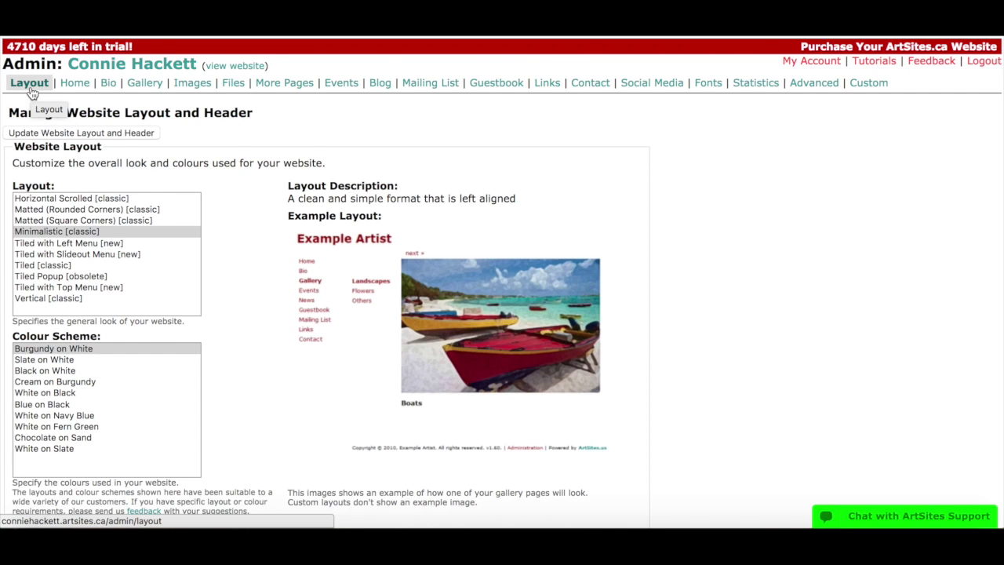
Scroll down to the Website Header section and expand the website title font list.
scroll(49, 85, down, 5)
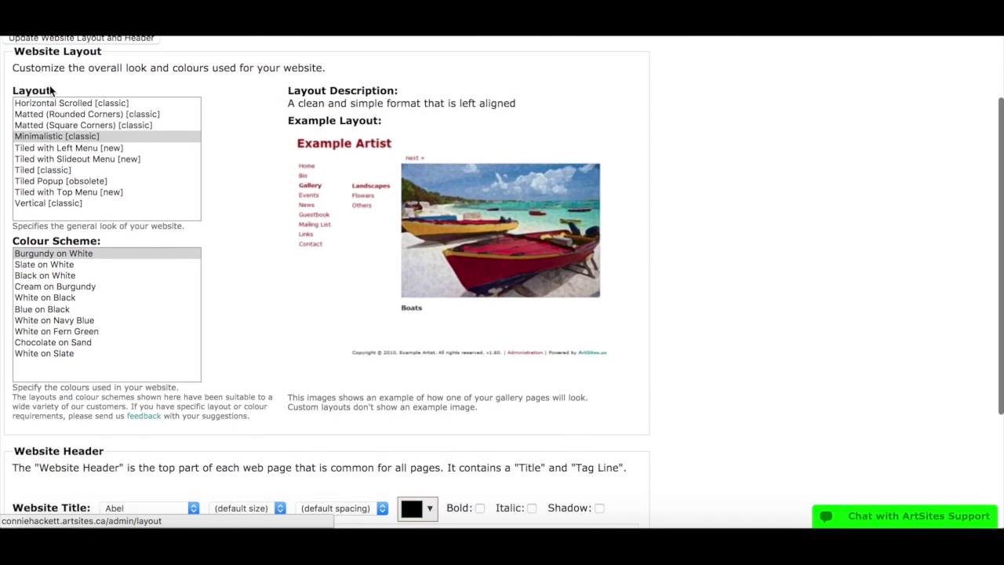
scroll(253, 170, down, 2)
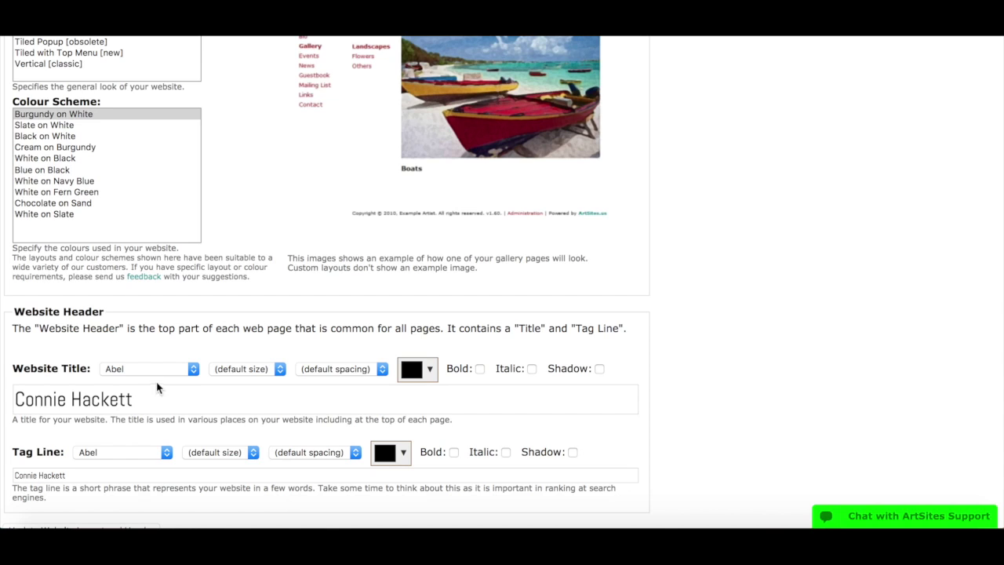
click(113, 376)
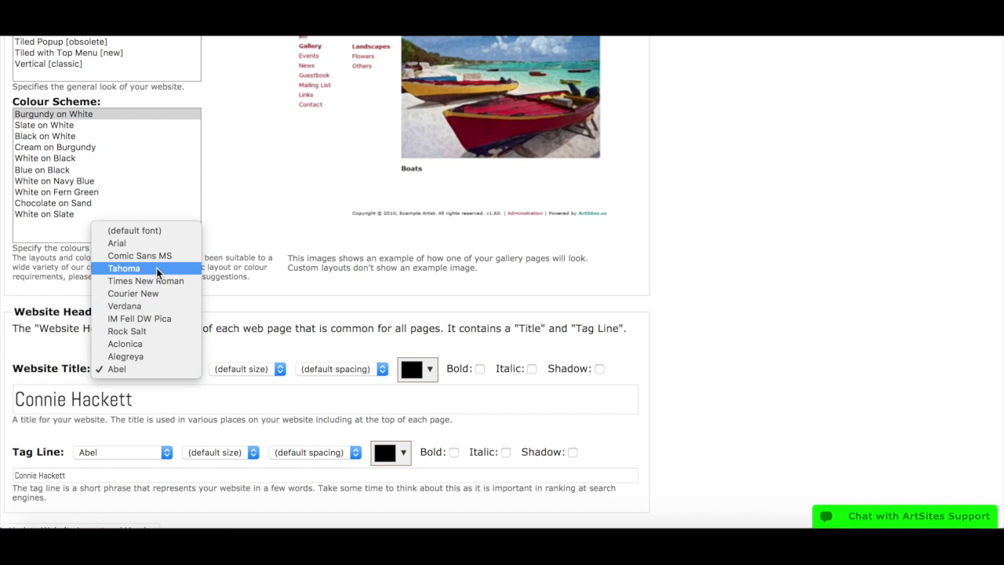
Set the 'Connie Hackett' website title to Arial at 40px, keeping default letter spacing.
click(162, 243)
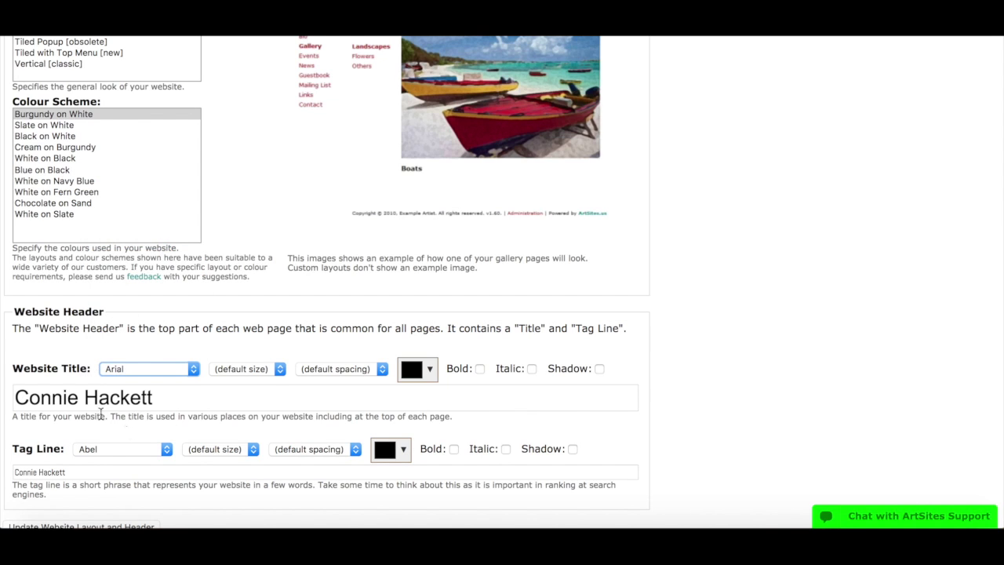
click(186, 399)
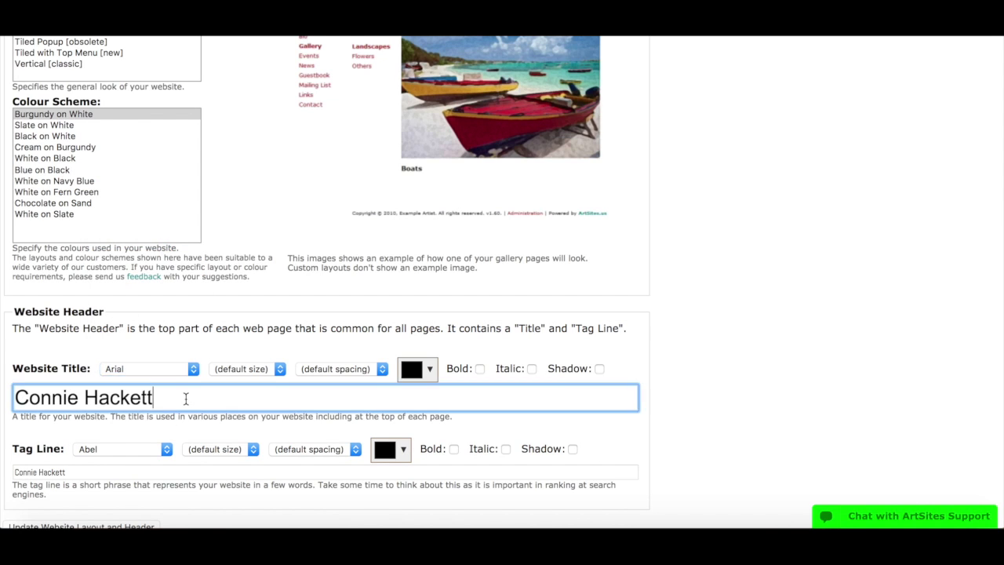
click(261, 375)
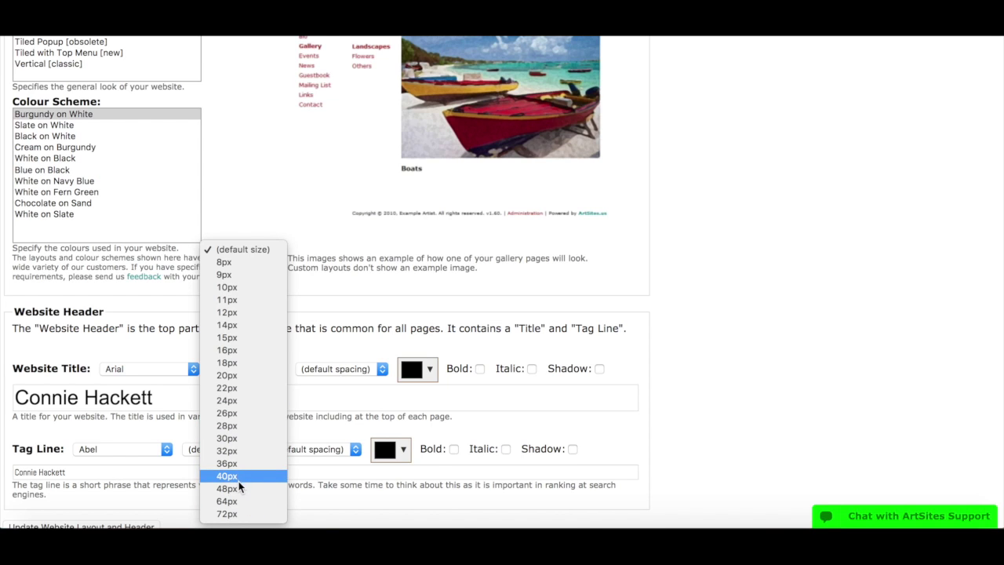
click(238, 480)
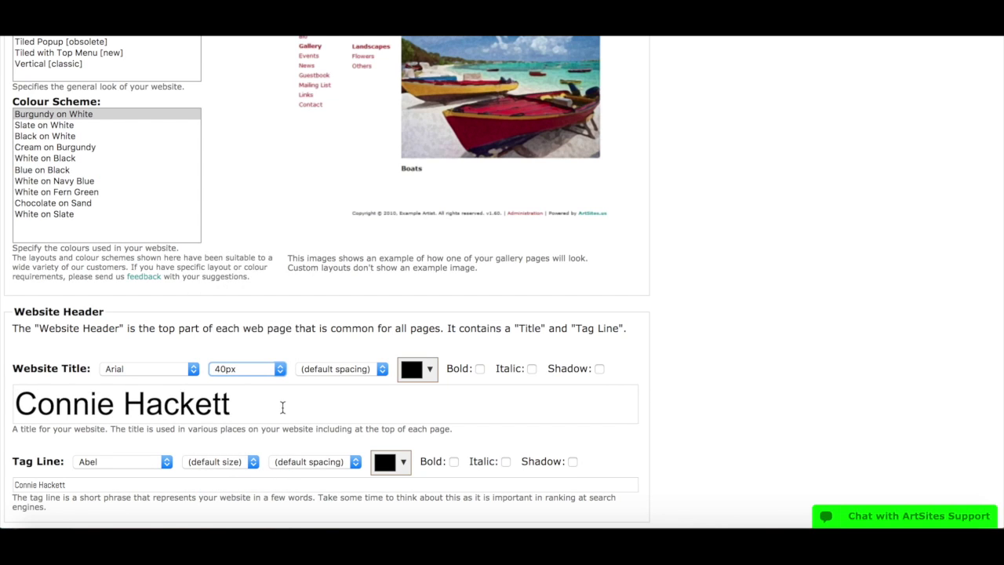
click(265, 405)
click(330, 370)
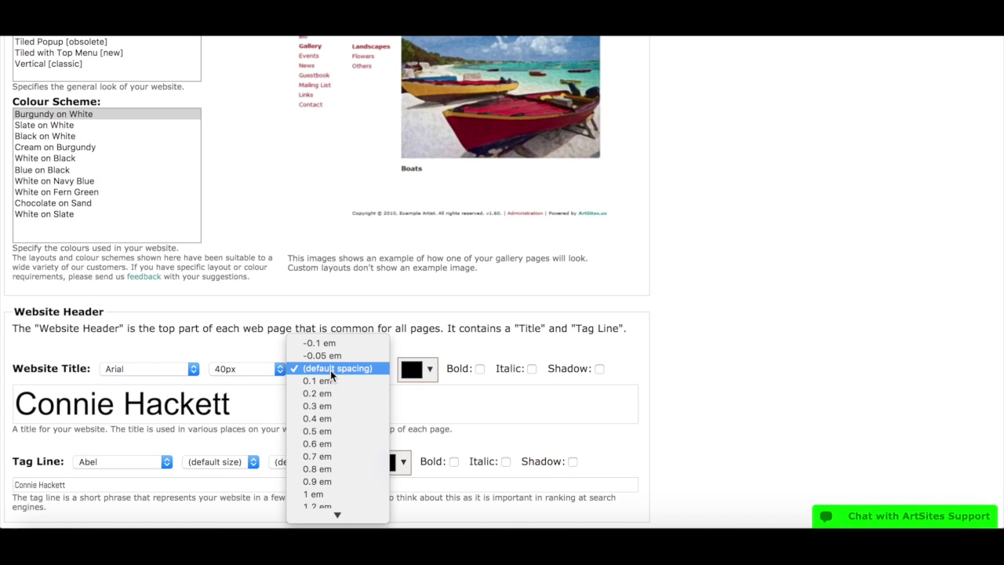
click(330, 370)
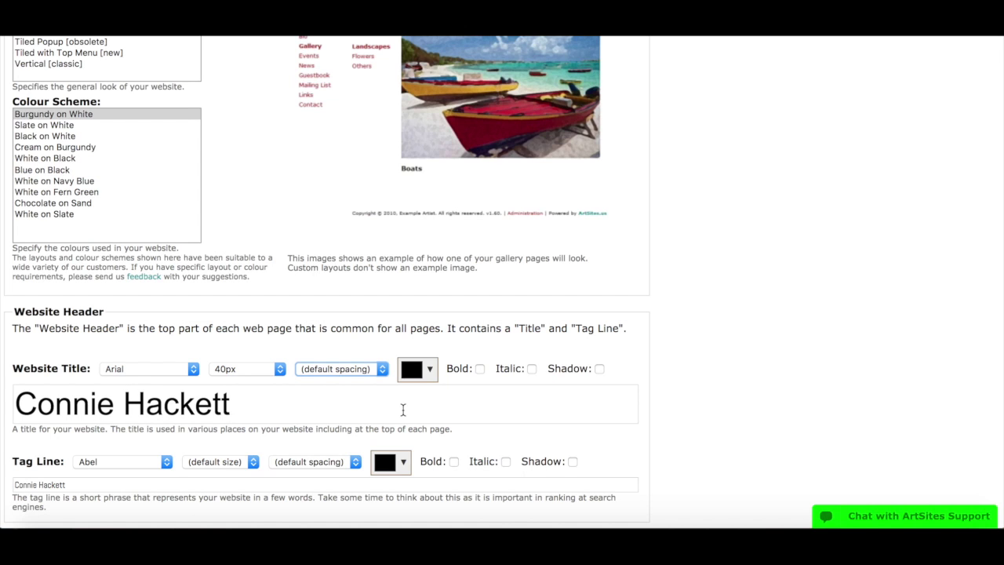
scroll(402, 409, down, 1)
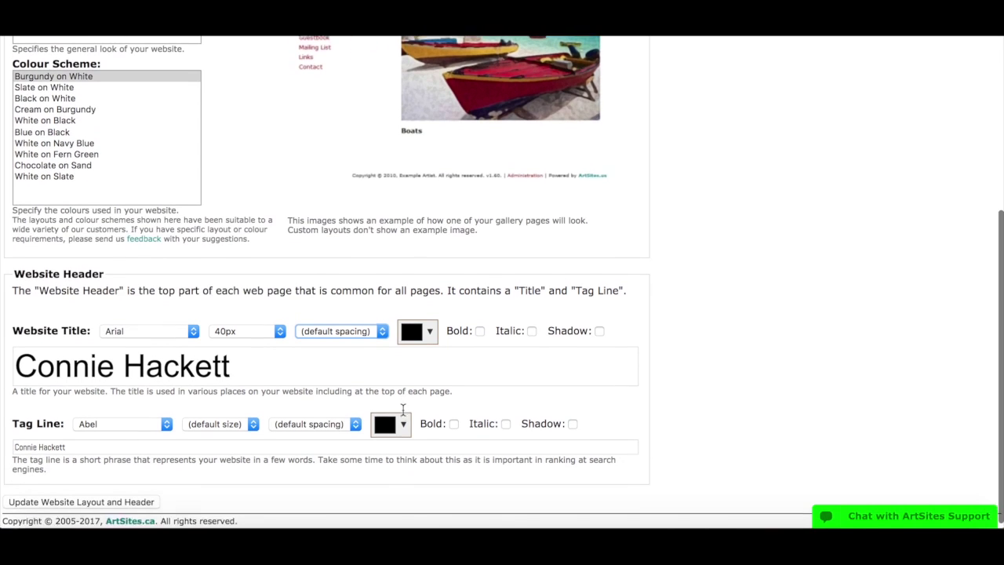
scroll(402, 410, up, 2)
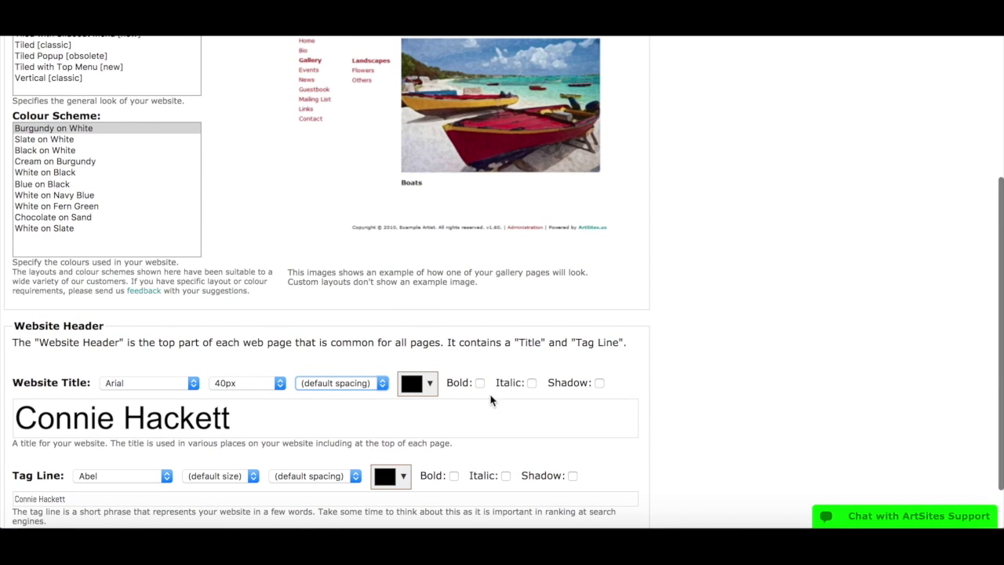
click(431, 382)
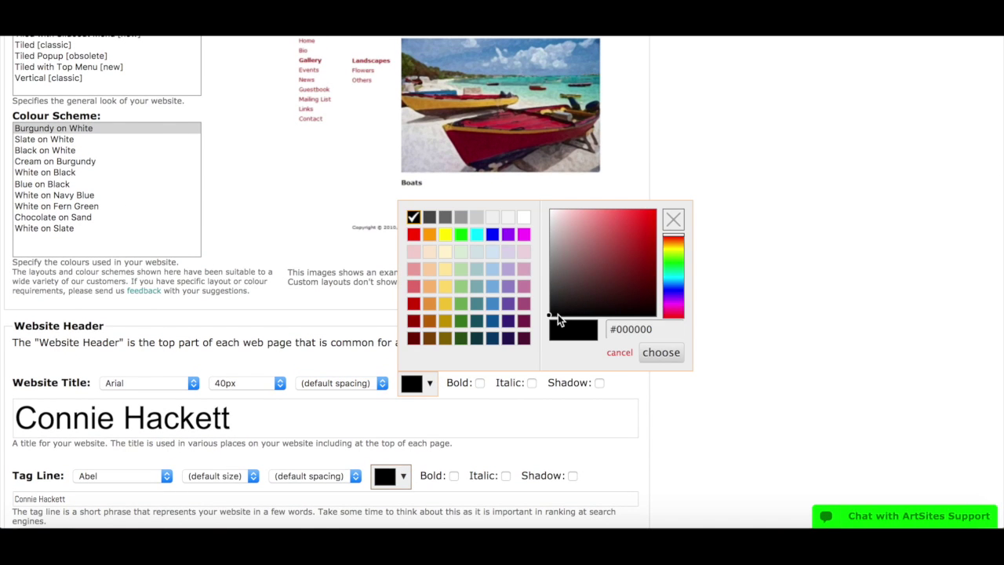
click(445, 285)
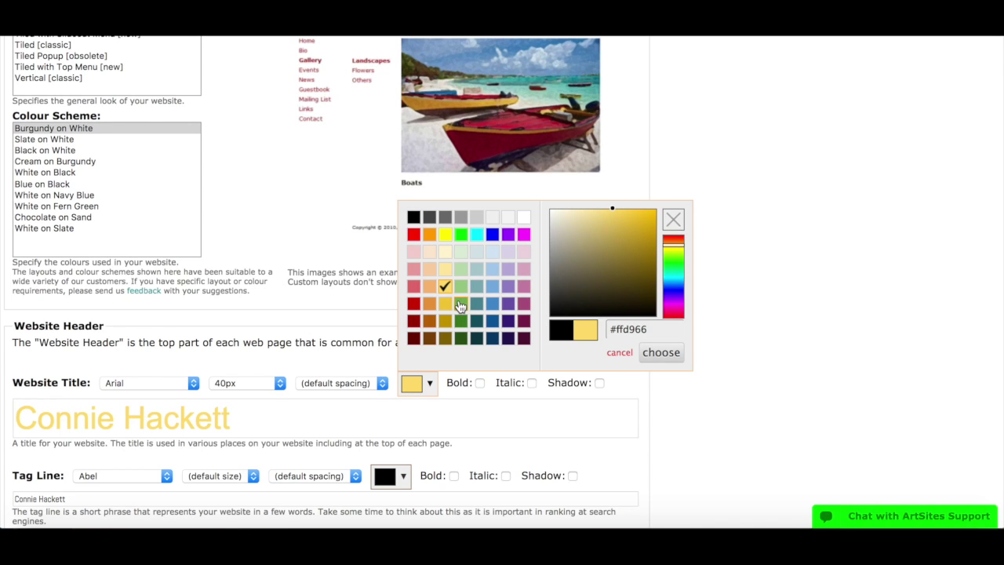
click(461, 303)
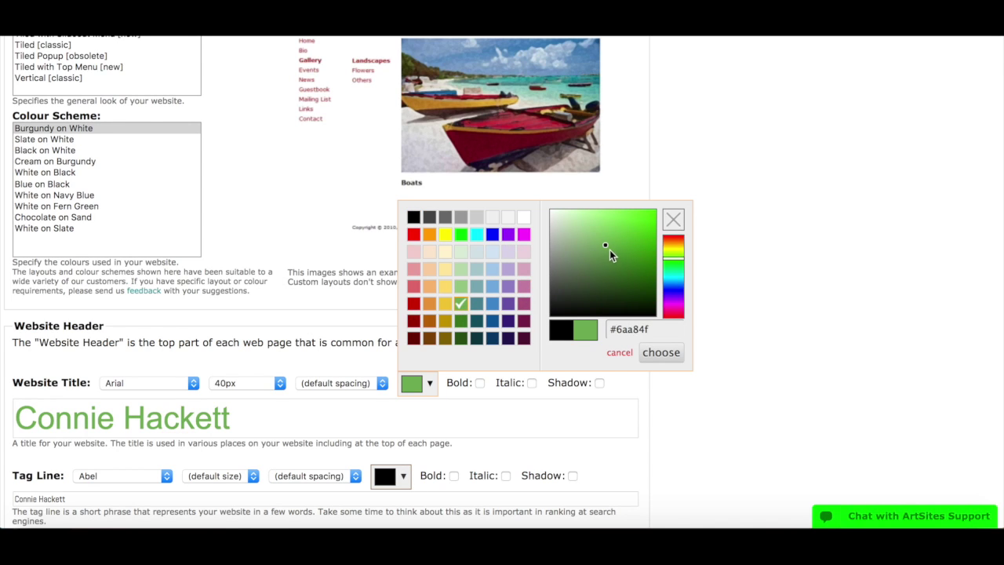
mouse_move(606, 247)
mouse_down()
mouse_move(575, 244)
mouse_move(576, 267)
mouse_move(589, 278)
mouse_move(604, 273)
mouse_move(614, 239)
mouse_move(620, 246)
mouse_move(587, 321)
mouse_move(601, 271)
mouse_move(618, 262)
mouse_move(609, 265)
mouse_move(615, 245)
mouse_up()
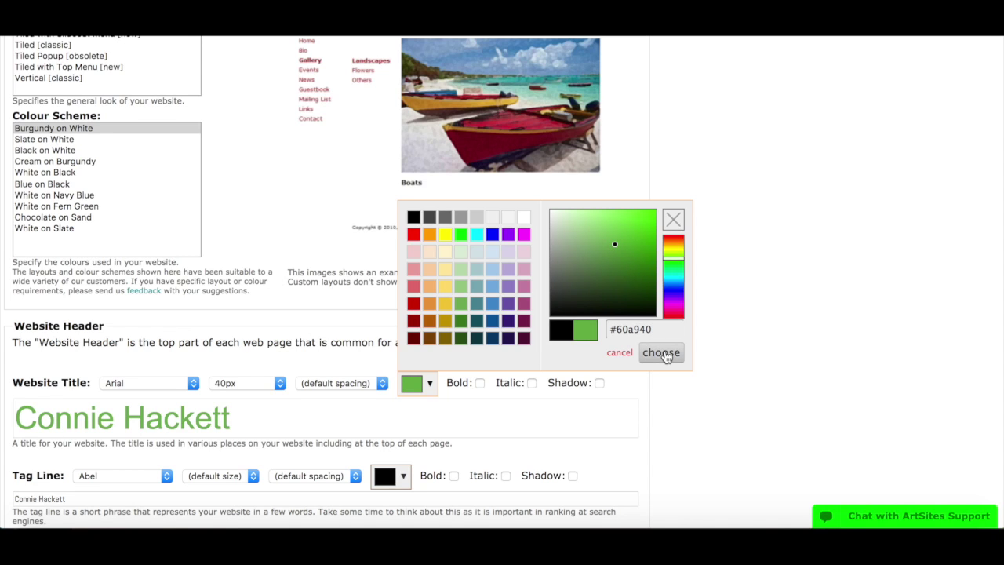
click(661, 353)
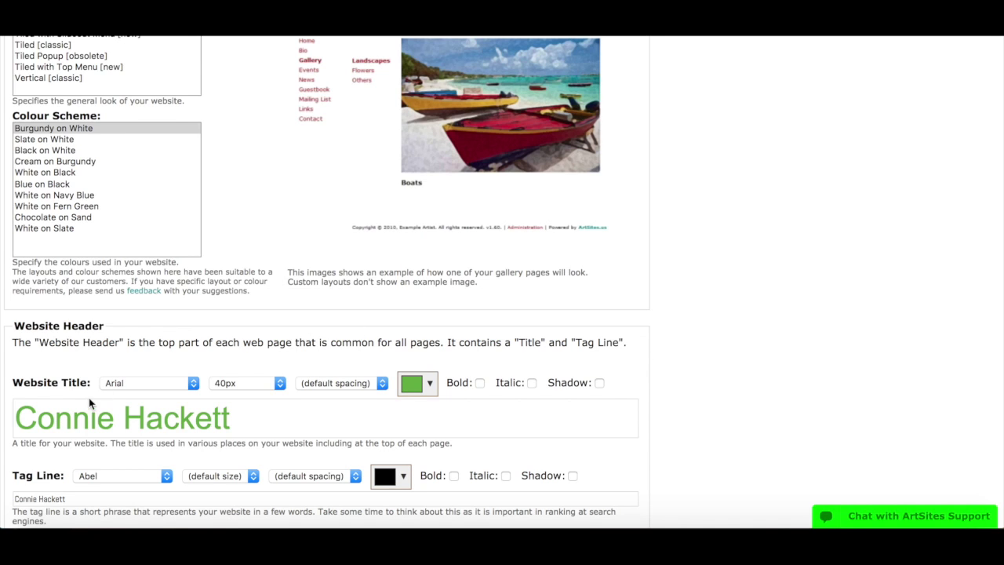
click(416, 383)
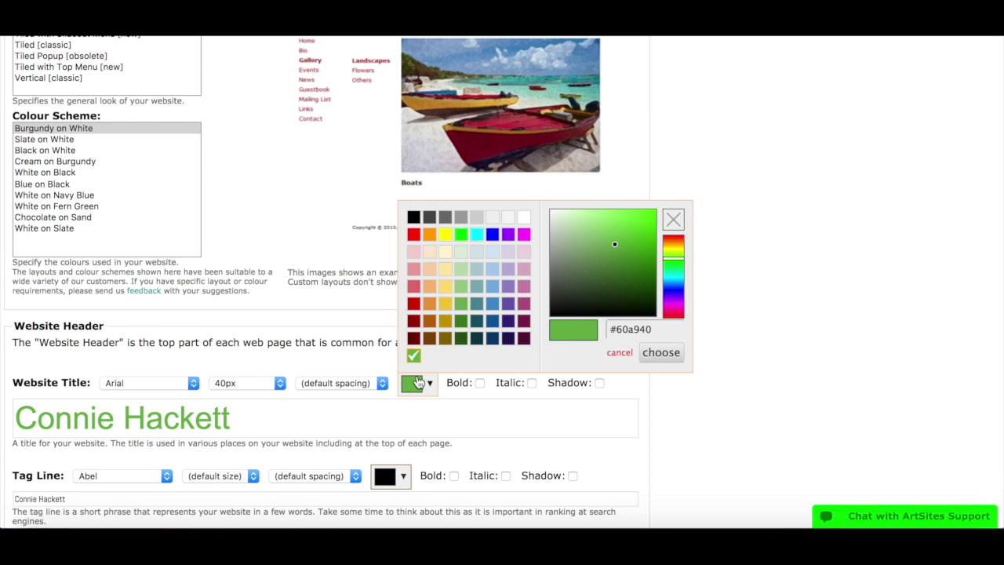
click(413, 217)
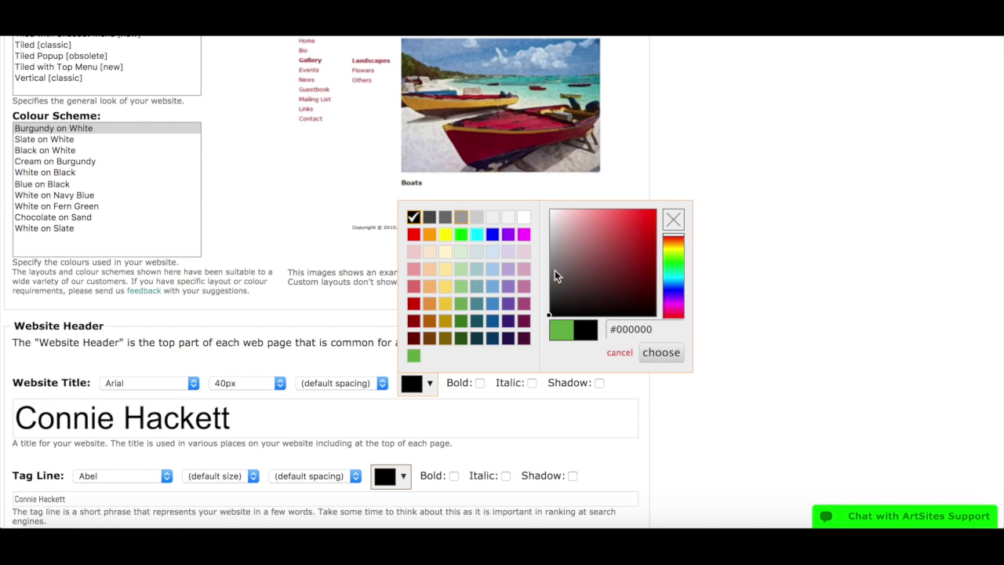
click(661, 352)
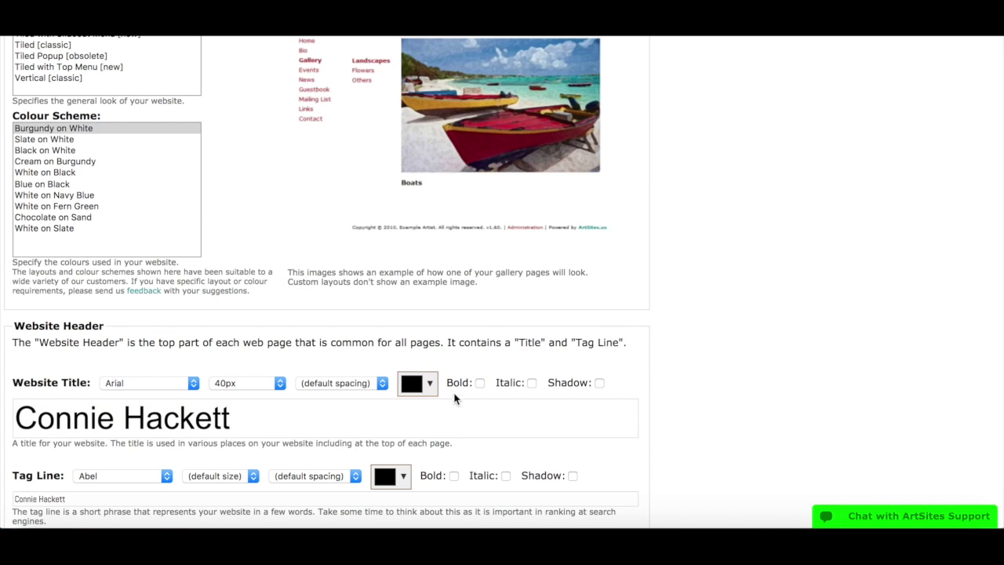
click(479, 383)
click(480, 383)
click(532, 382)
click(531, 383)
click(599, 383)
click(598, 384)
scroll(246, 428, down, 2)
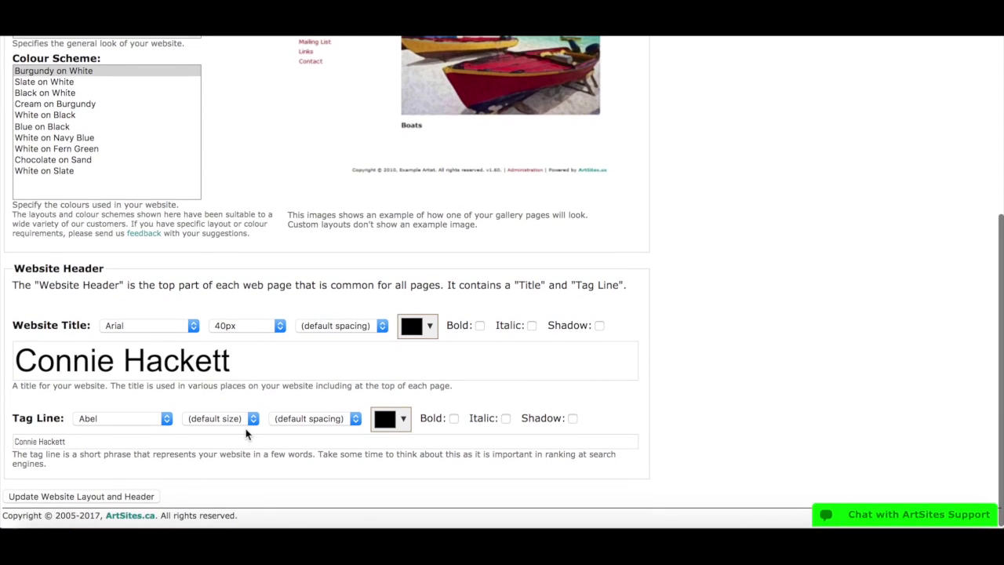
double_click(50, 441)
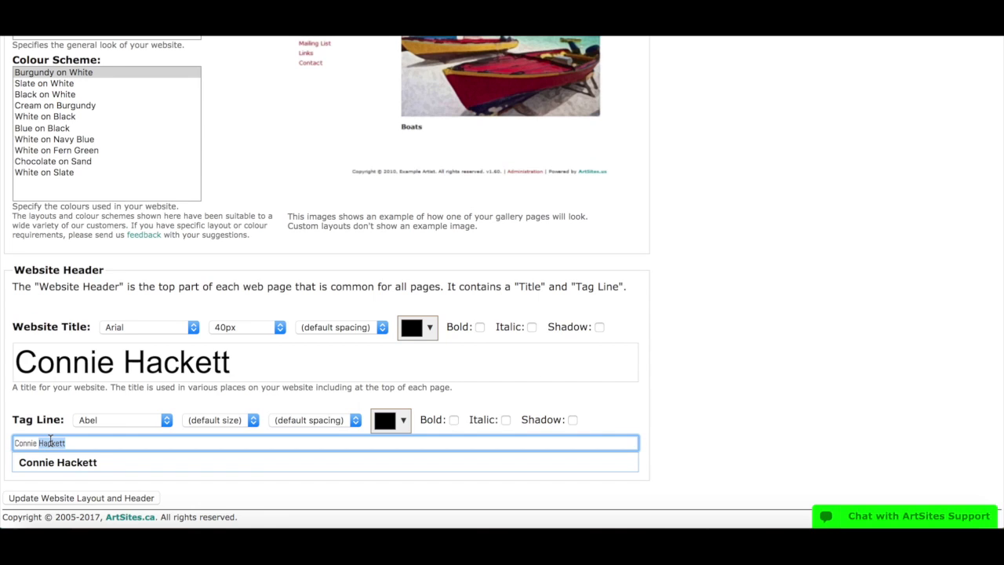
click(38, 442)
triple_click(37, 442)
key(End)
click(702, 434)
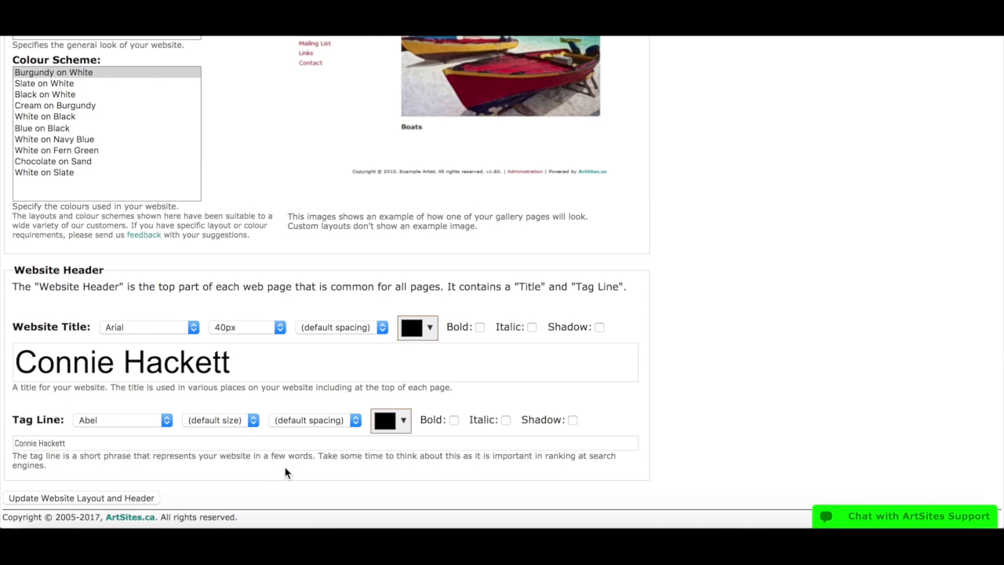
Replace the tag line with 'Welcome to my website!' and save the header settings.
click(98, 441)
triple_click(97, 441)
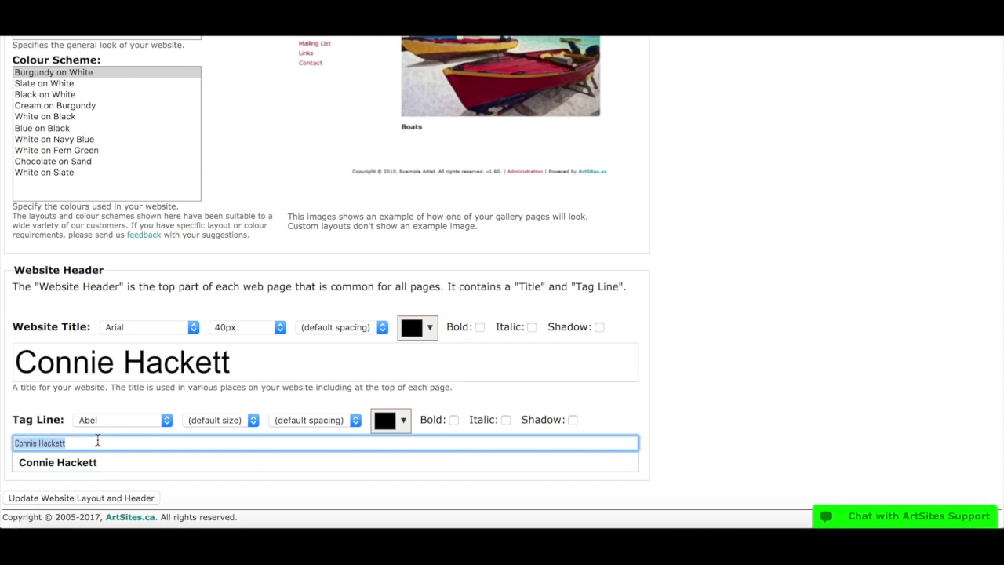
key(BackSpace)
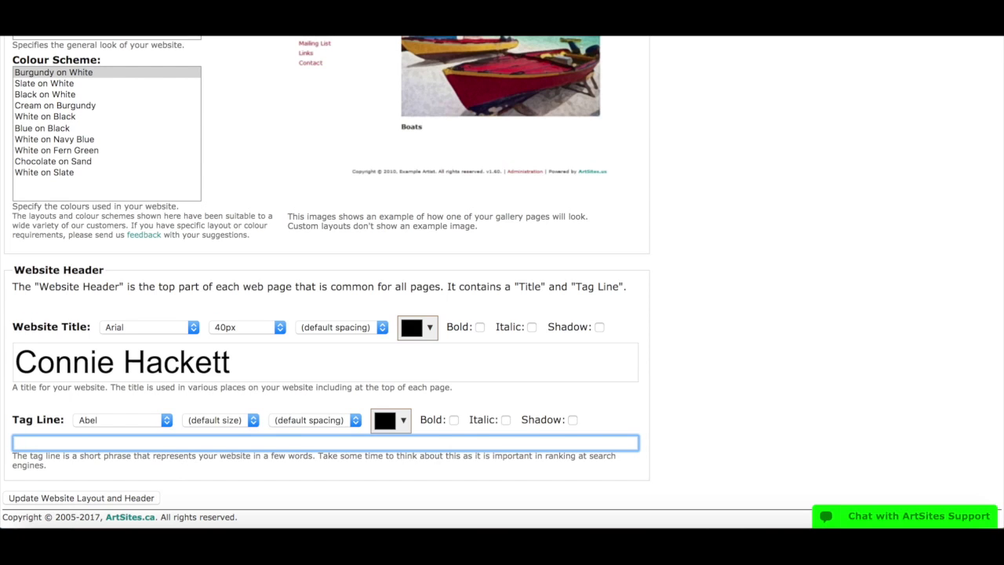
text(W)
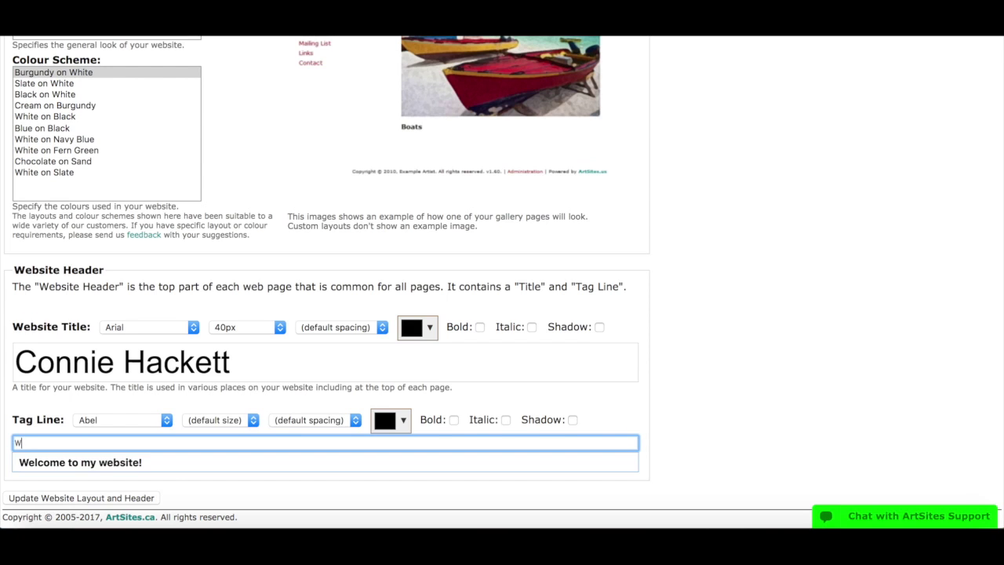
text(elcome to my website!)
click(201, 473)
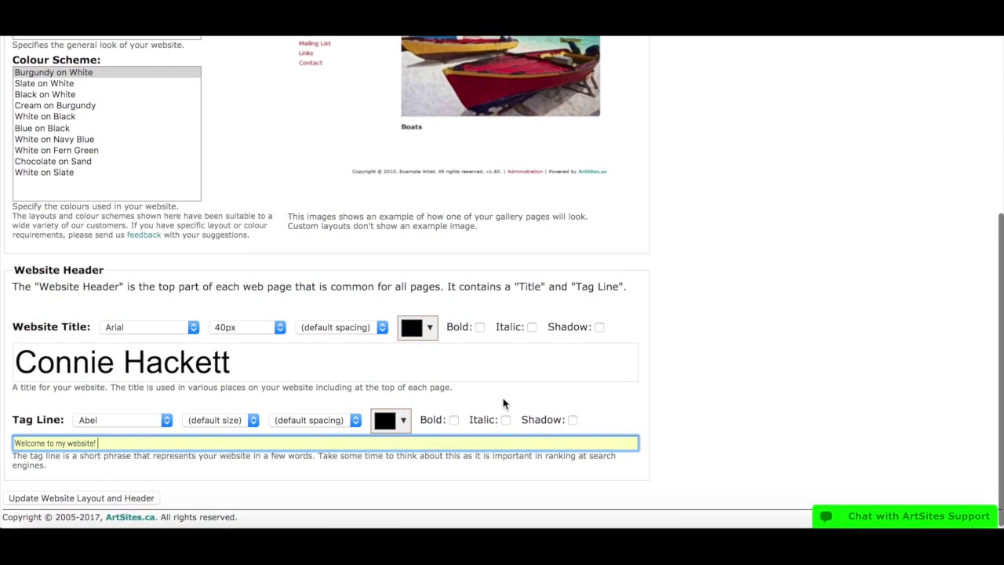
click(93, 498)
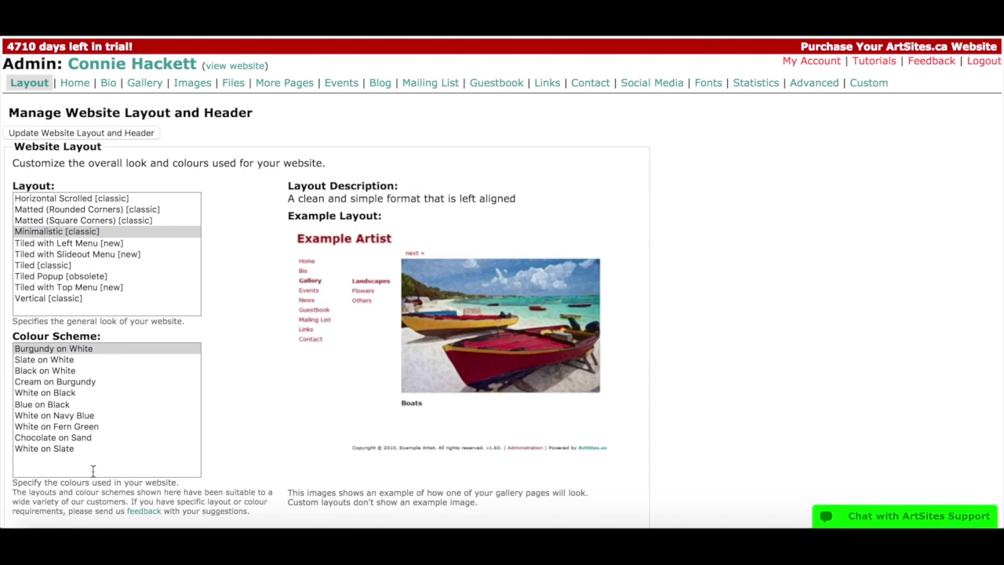
View the live website to confirm the Arial title and new tag line.
click(243, 67)
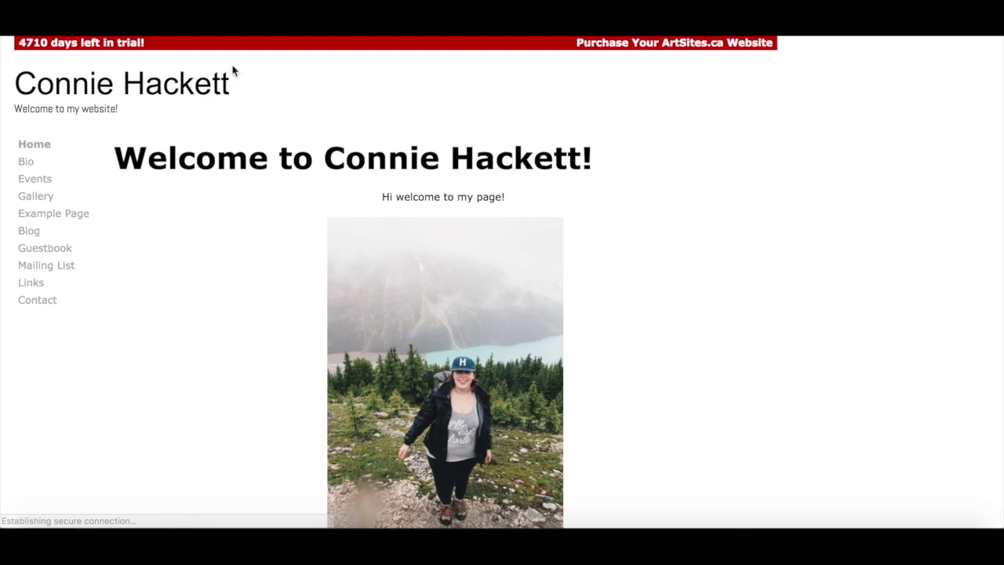